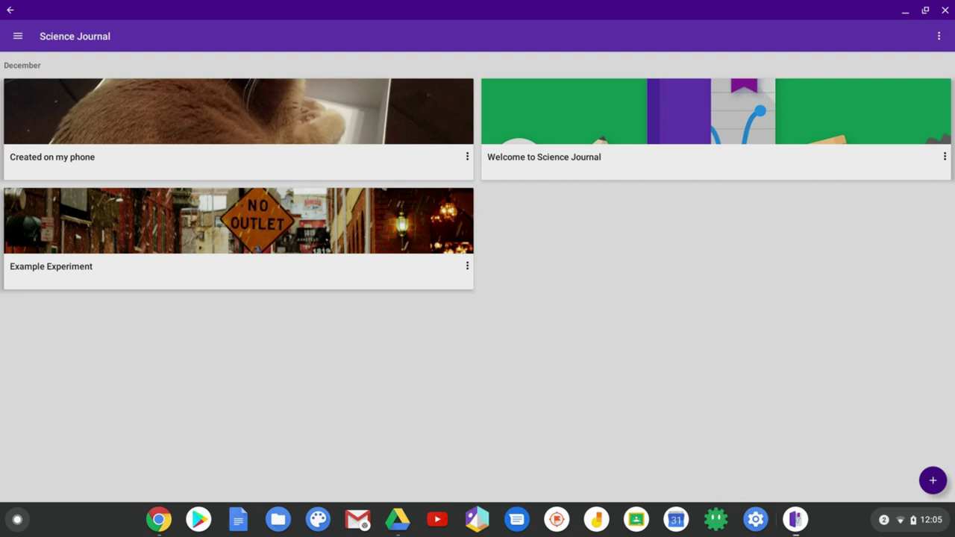
Step: Open Science Journal's navigation drawer with Experiments, Activities, Settings, Feedback and About
{"action": "left_click", "coordinate": [558, 316]}
{"action": "left_click", "coordinate": [19, 45]}
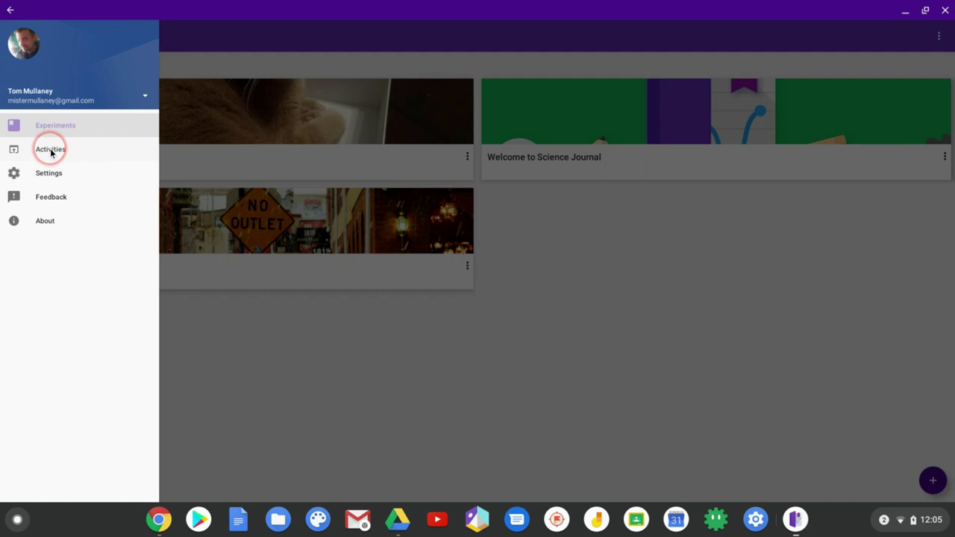
Step: Browse the website's Experiments activity page, loading more experiment cards
{"action": "left_click", "coordinate": [51, 150]}
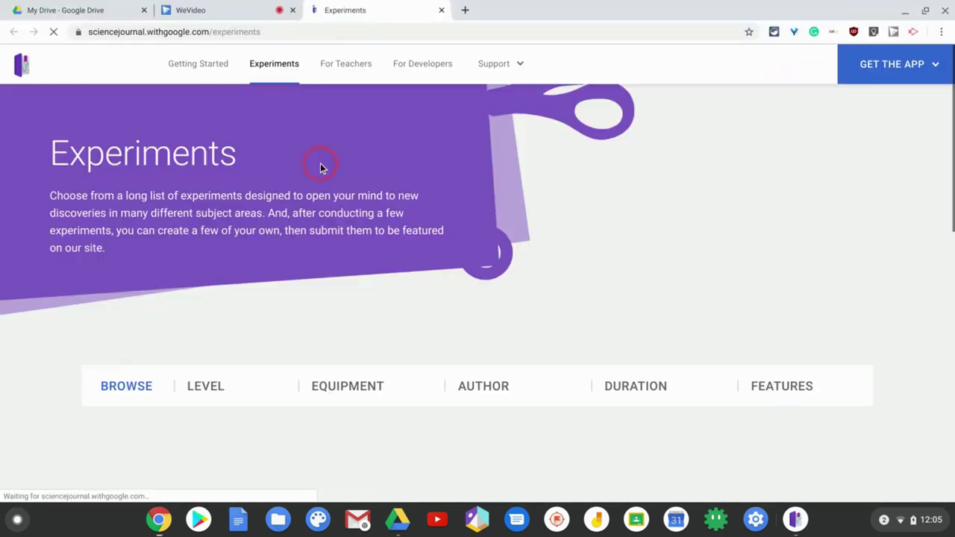
{"action": "scroll", "coordinate": [247, 264], "scroll_direction": "down", "scroll_amount": 4}
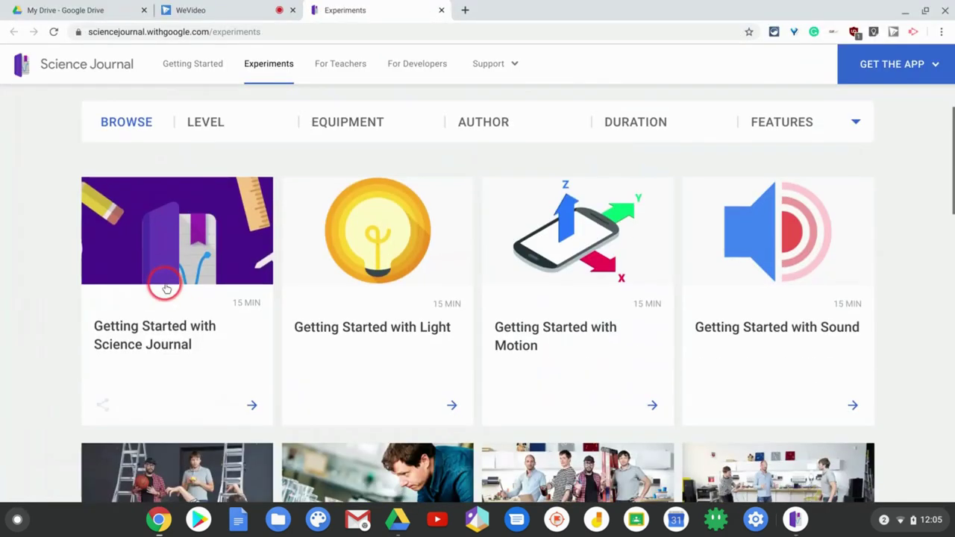
{"action": "scroll", "coordinate": [165, 289], "scroll_direction": "down", "scroll_amount": 10}
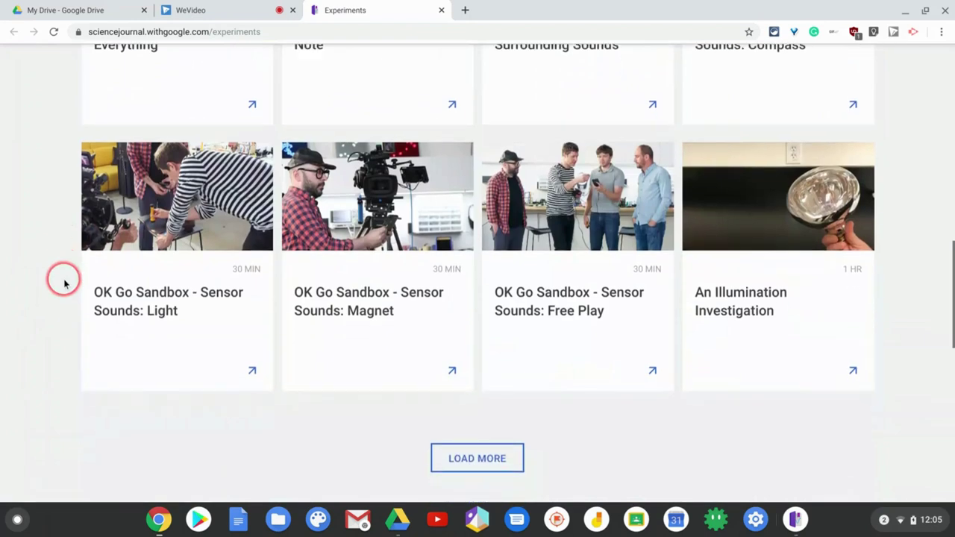
{"action": "left_click", "coordinate": [464, 384]}
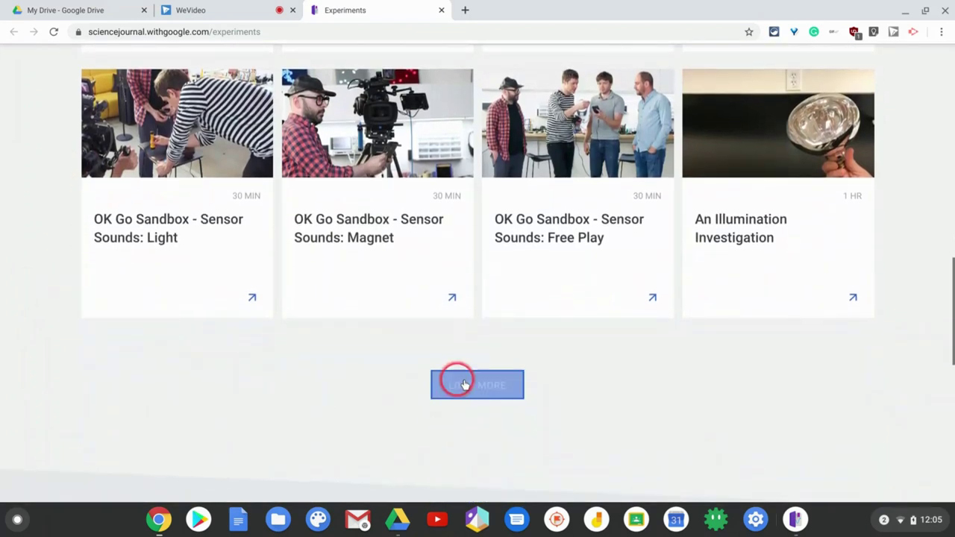
{"action": "scroll", "coordinate": [89, 326], "scroll_direction": "down", "scroll_amount": 5}
{"action": "scroll", "coordinate": [92, 330], "scroll_direction": "up", "scroll_amount": 1}
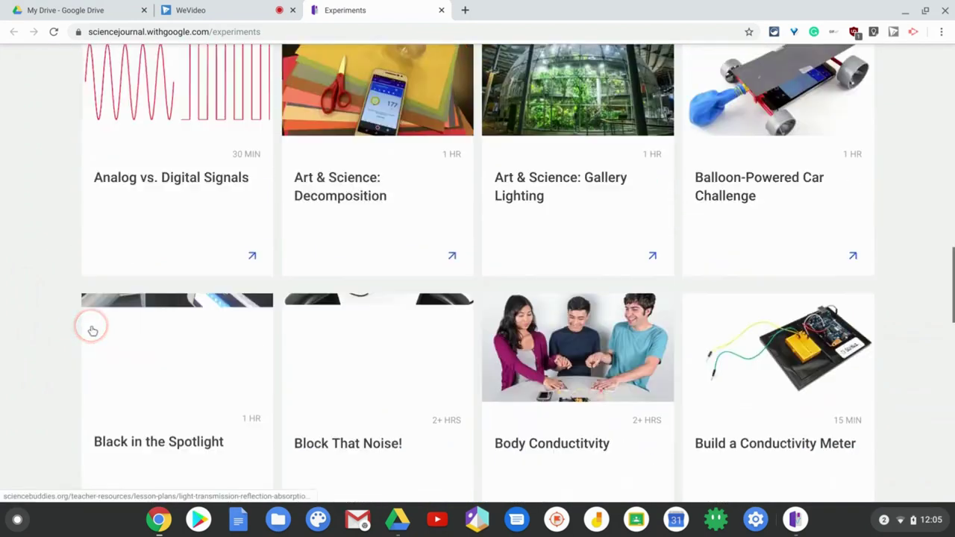
{"action": "scroll", "coordinate": [92, 331], "scroll_direction": "up", "scroll_amount": 15}
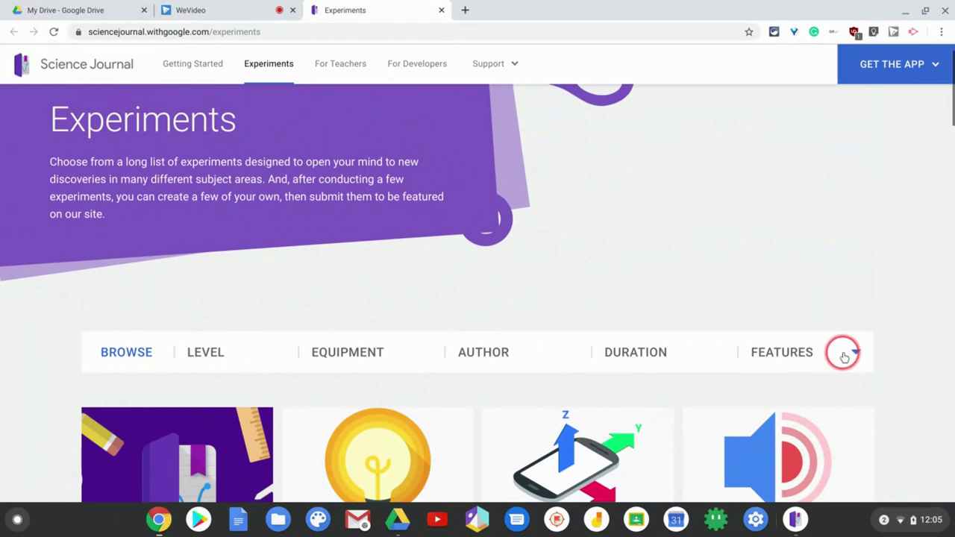
{"action": "scroll", "coordinate": [813, 335], "scroll_direction": "up", "scroll_amount": 1}
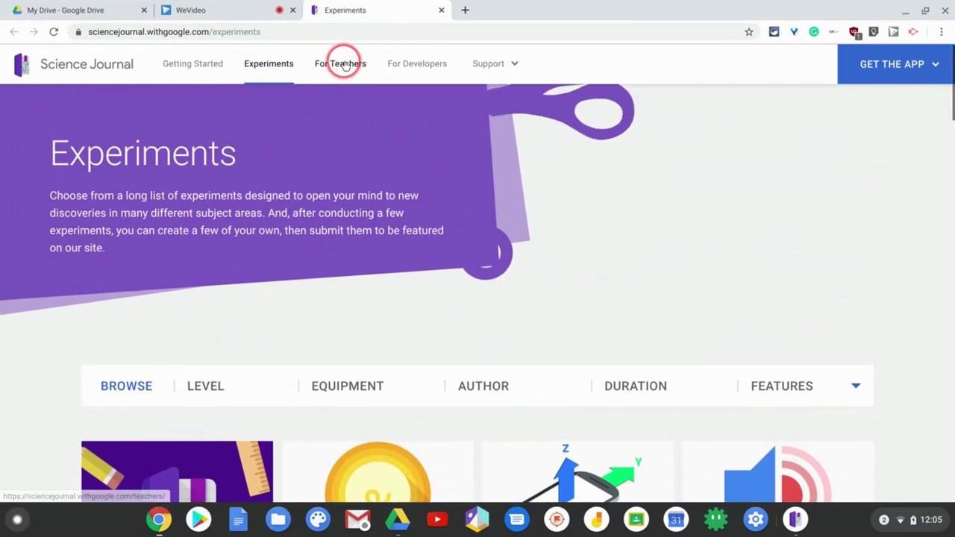
Step: Go to the For Teachers page and skim its lesson plans and external sensors sections
{"action": "left_click", "coordinate": [345, 65]}
{"action": "scroll", "coordinate": [395, 228], "scroll_direction": "down", "scroll_amount": 3}
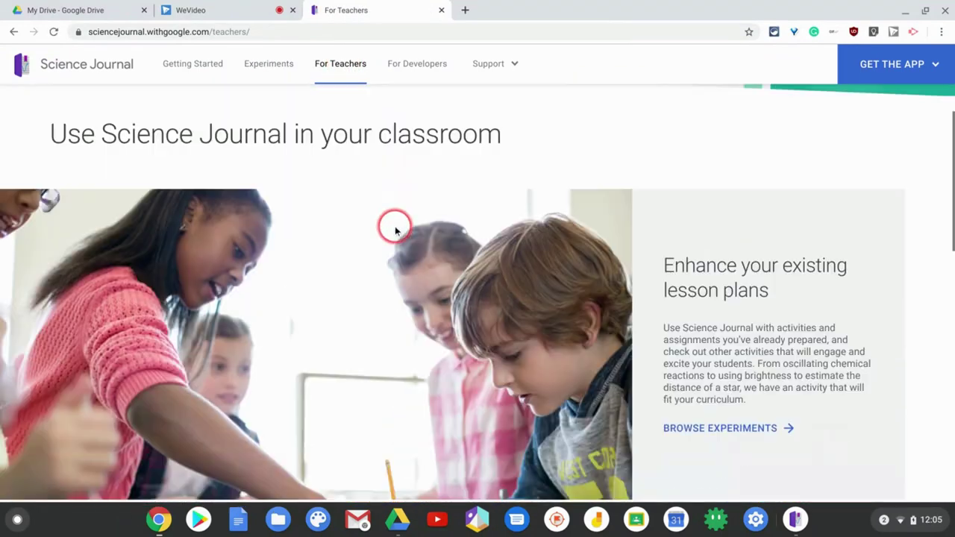
{"action": "scroll", "coordinate": [395, 230], "scroll_direction": "down", "scroll_amount": 7}
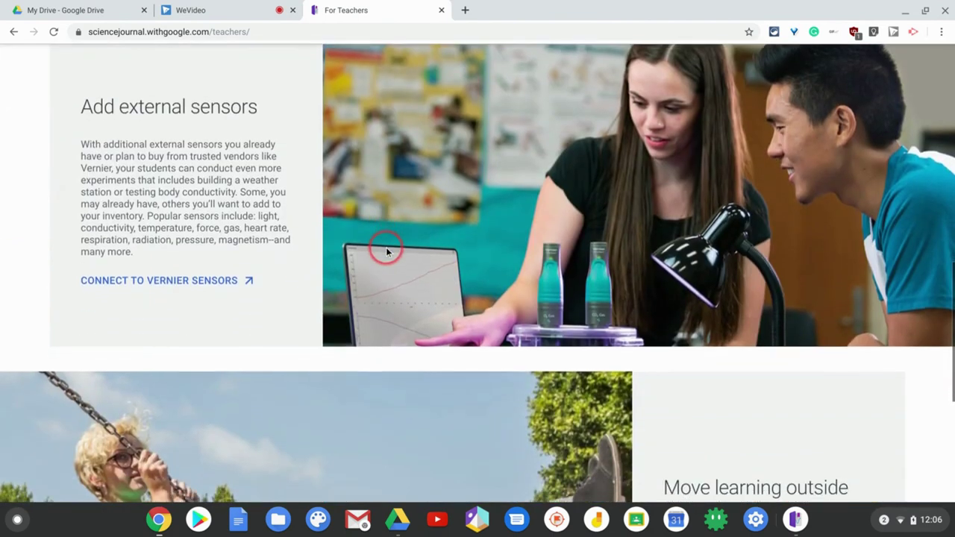
{"action": "scroll", "coordinate": [386, 250], "scroll_direction": "down", "scroll_amount": 3}
{"action": "scroll", "coordinate": [385, 249], "scroll_direction": "up", "scroll_amount": 5}
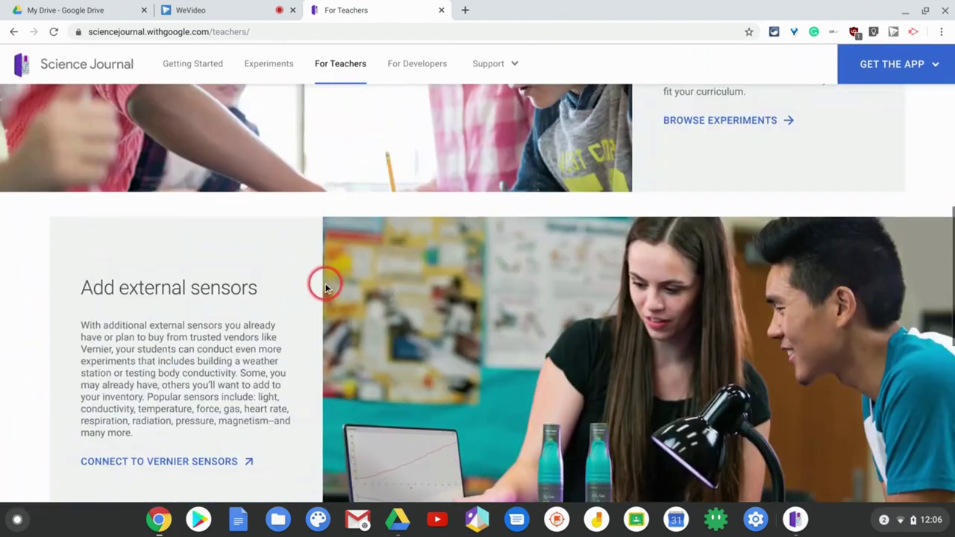
{"action": "scroll", "coordinate": [325, 288], "scroll_direction": "up", "scroll_amount": 4}
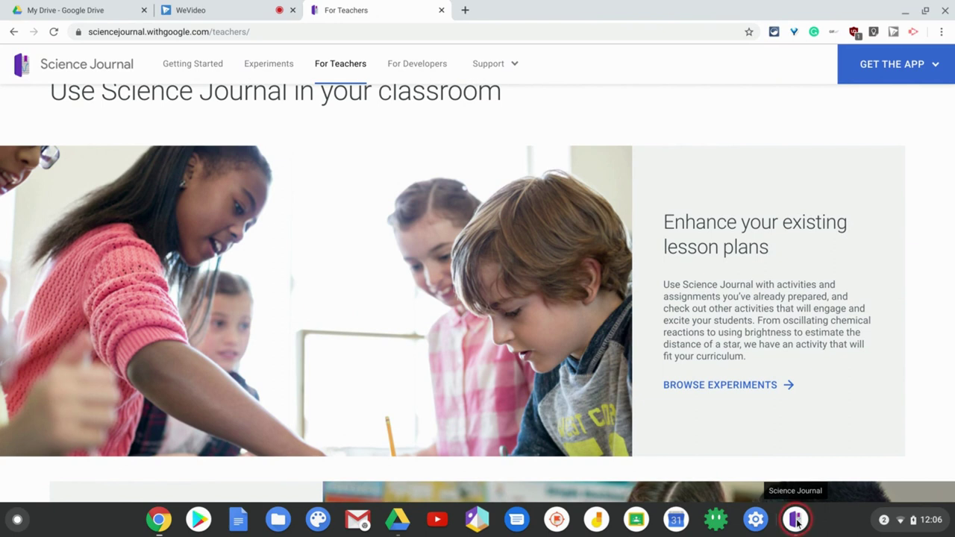
Step: Create a new experiment titled 'New Experiment', fixing the 'Experiement' typo
{"action": "left_click", "coordinate": [796, 520]}
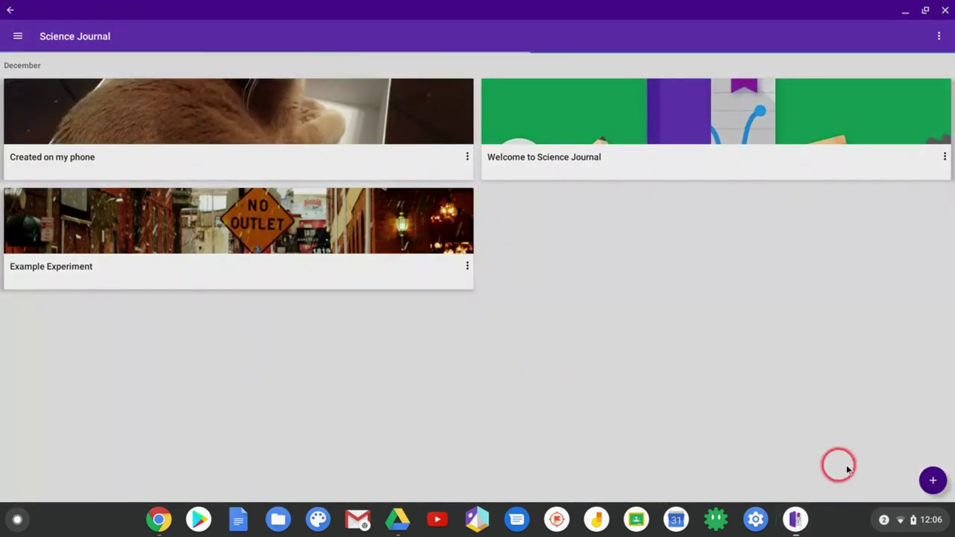
{"action": "left_click", "coordinate": [931, 481]}
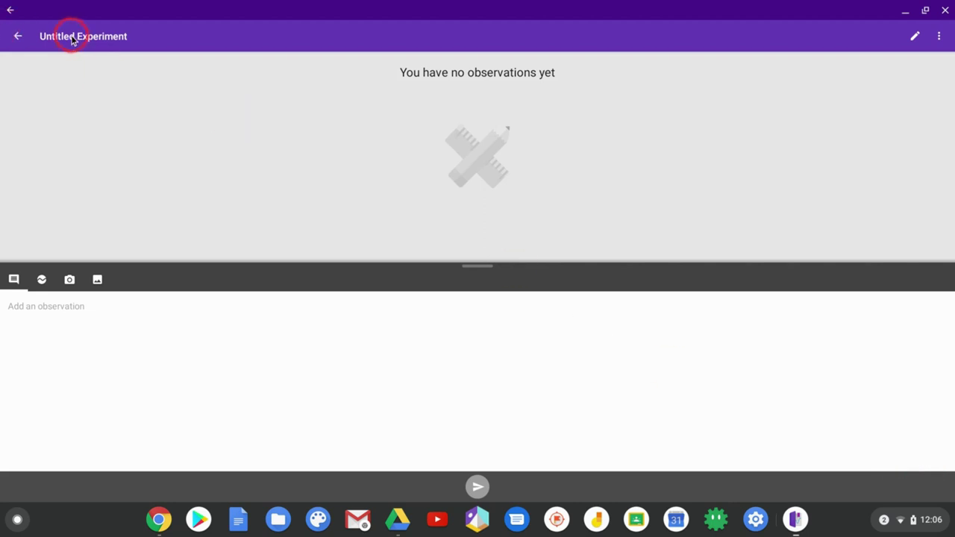
{"action": "left_click", "coordinate": [917, 36]}
{"action": "left_click", "coordinate": [266, 78]}
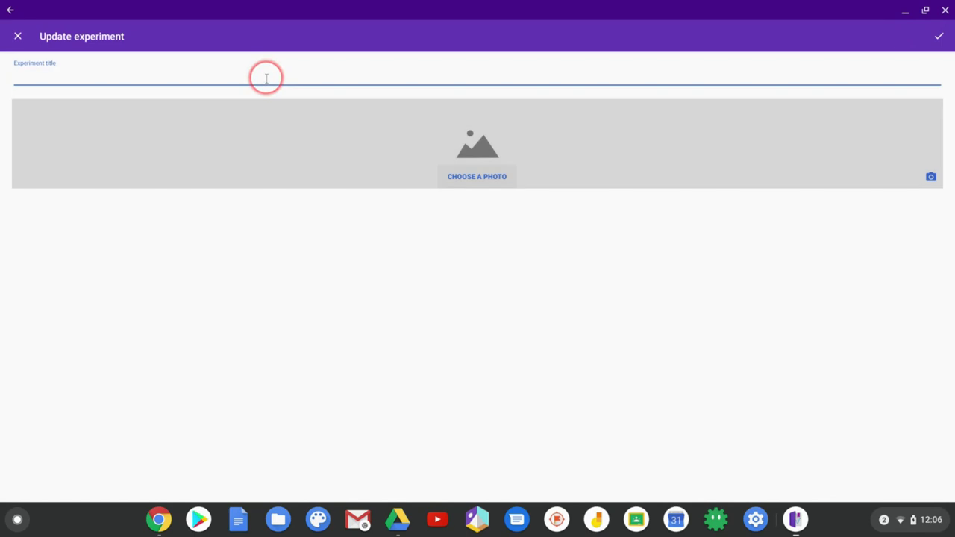
{"action": "type", "text": "New Experiement"}
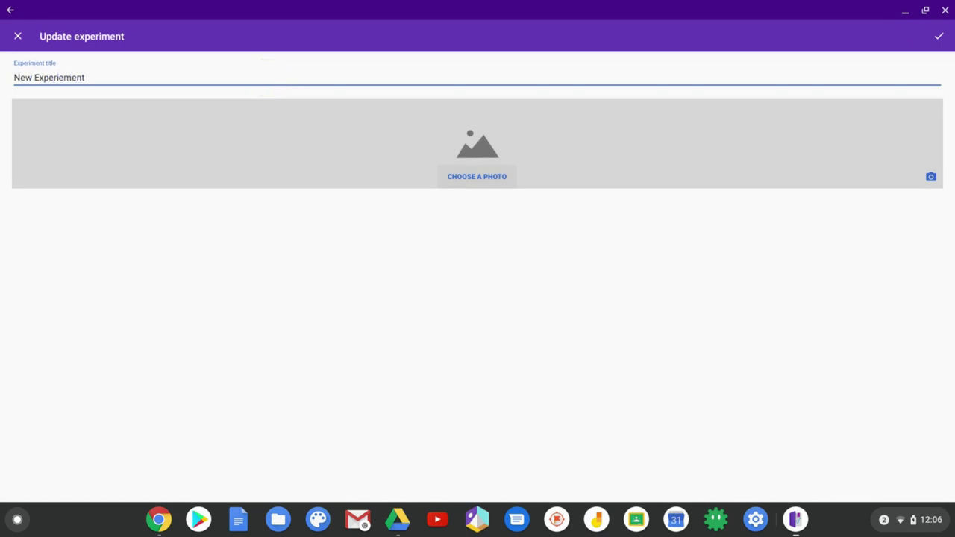
{"action": "left_click", "coordinate": [62, 78]}
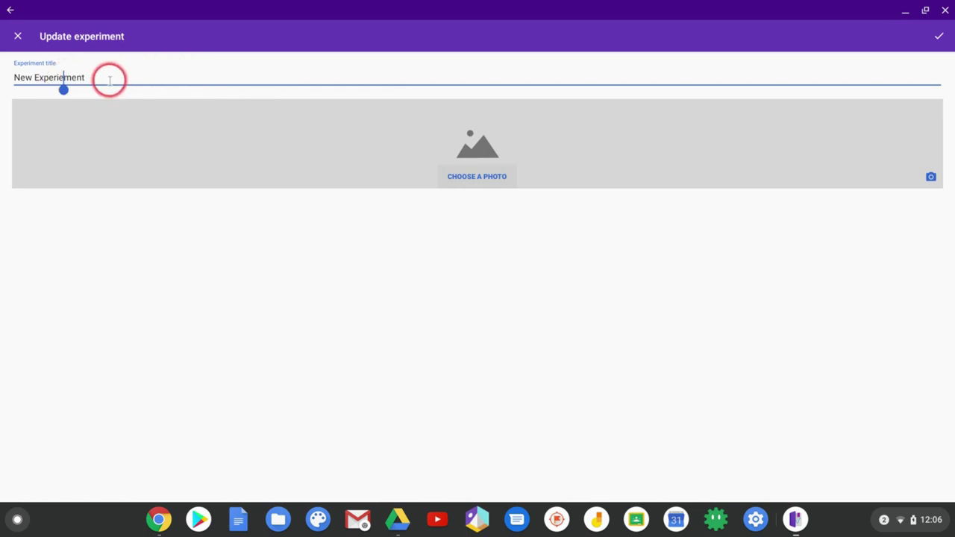
{"action": "key", "text": "BackSpace"}
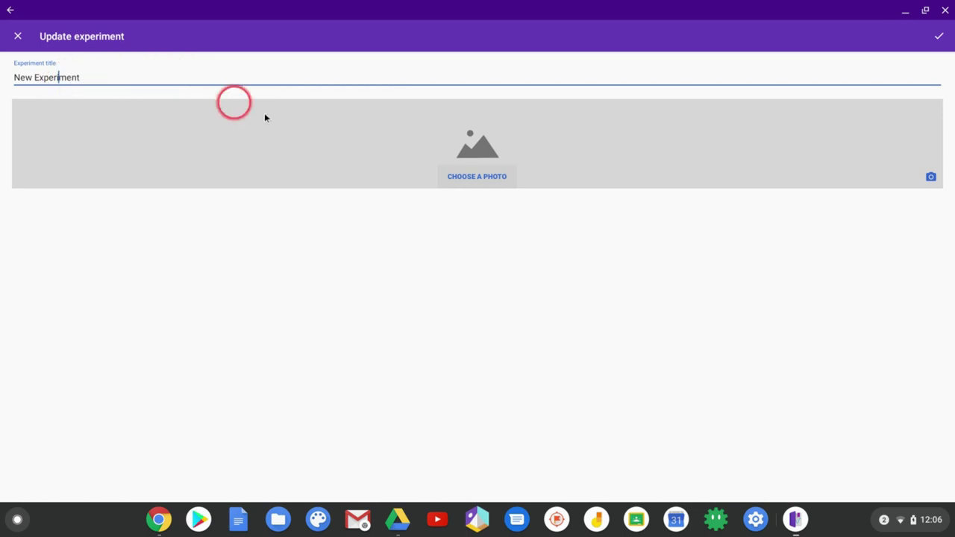
Step: Capture a webcam photo and accept it as New Experiment's cover image
{"action": "left_click", "coordinate": [932, 174]}
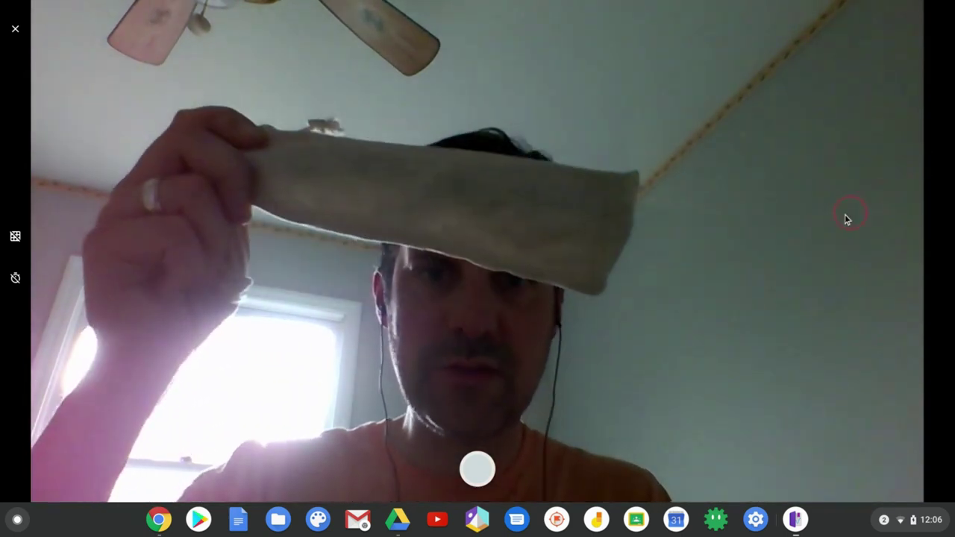
{"action": "left_click", "coordinate": [476, 472]}
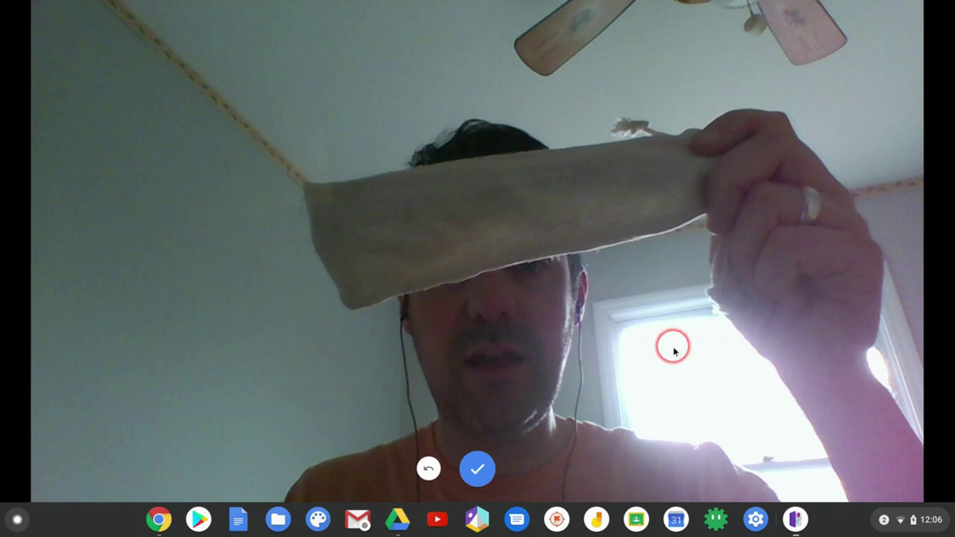
{"action": "left_click", "coordinate": [486, 469]}
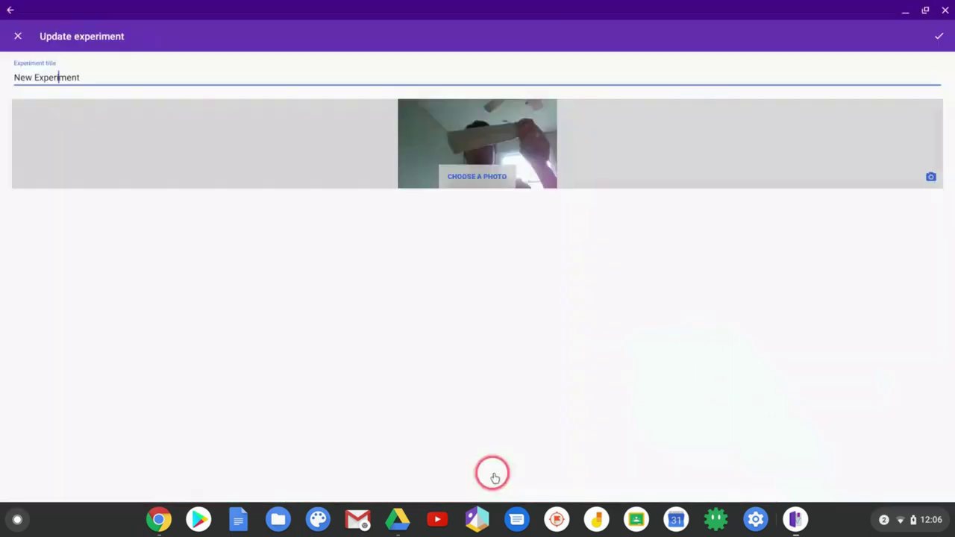
Step: Save the experiment's title and cover photo, then show the live sensor readings
{"action": "left_click", "coordinate": [937, 37]}
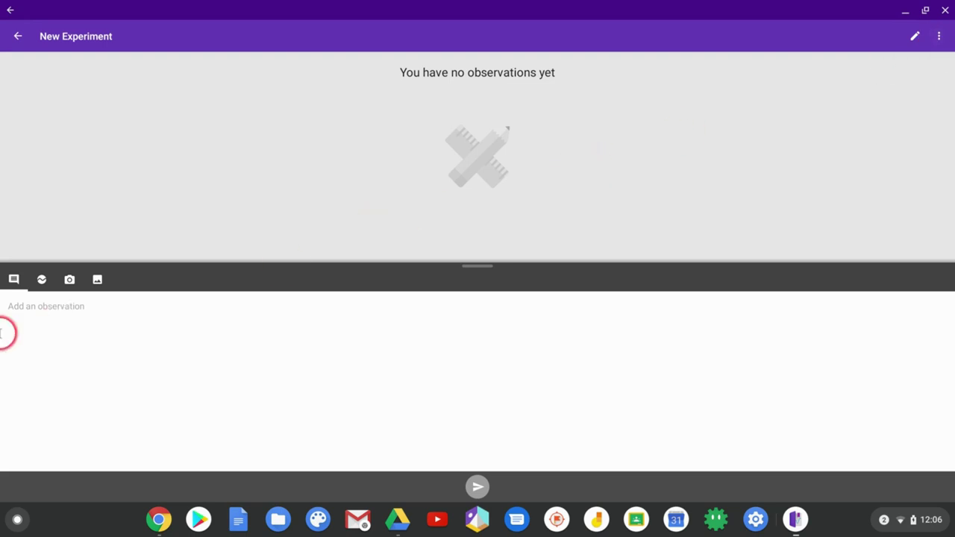
{"action": "left_click", "coordinate": [30, 313]}
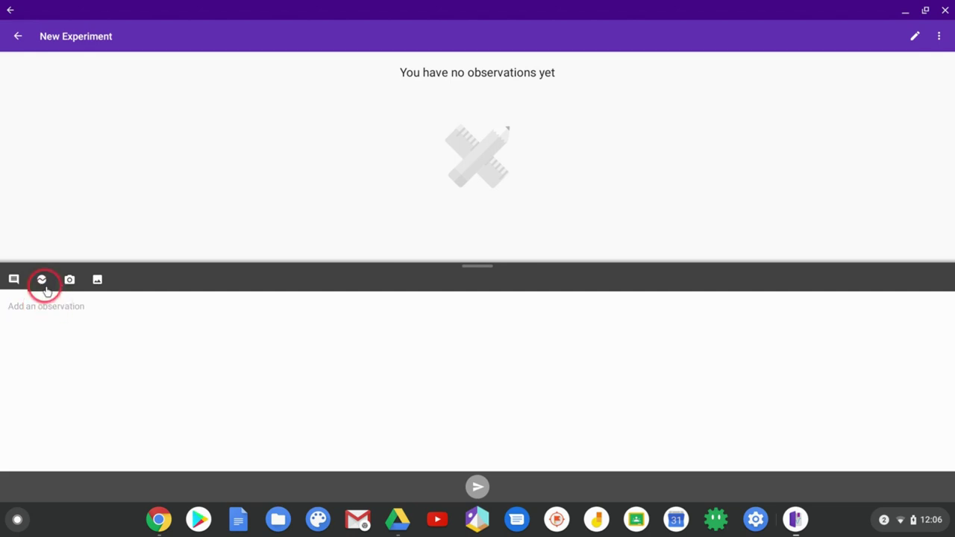
{"action": "left_click", "coordinate": [42, 281]}
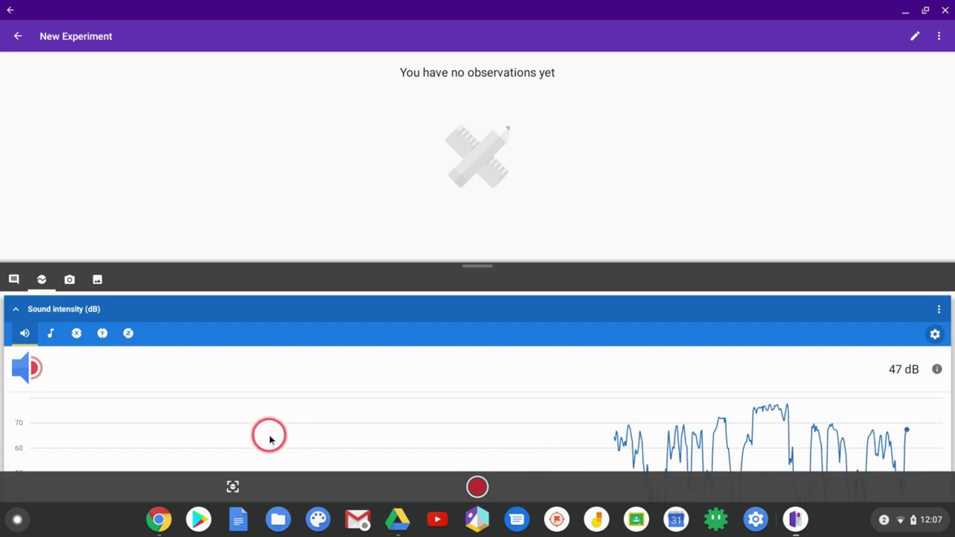
Step: Cycle through Pitch and Accelerometer X, Y, Z sensors, ending on Z at 9.7 m/s²
{"action": "left_click", "coordinate": [51, 334]}
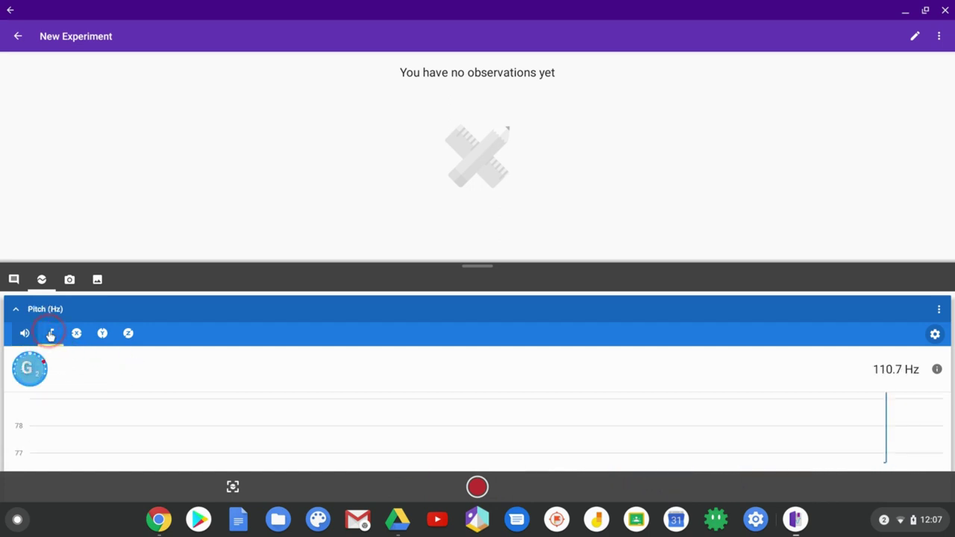
{"action": "left_click", "coordinate": [94, 342]}
{"action": "left_click", "coordinate": [75, 335]}
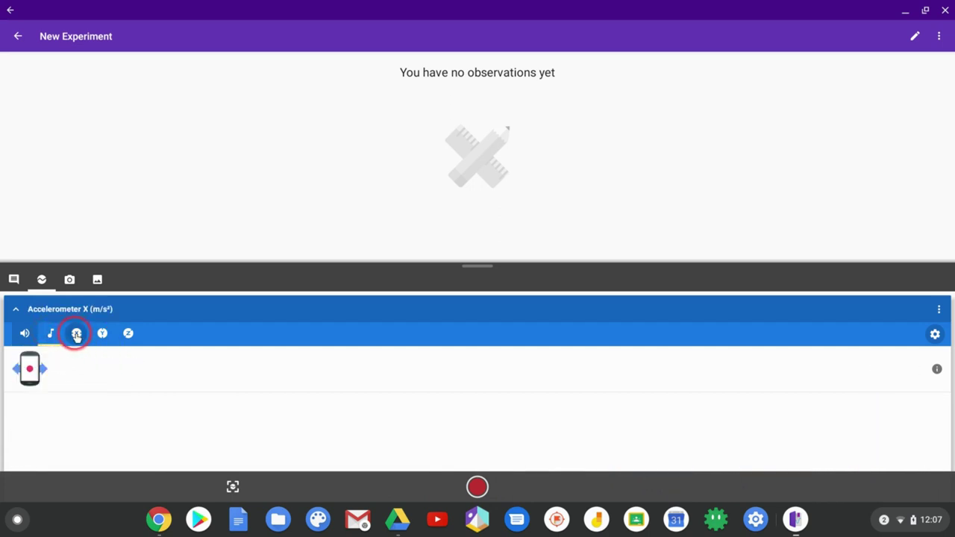
{"action": "left_click", "coordinate": [91, 339]}
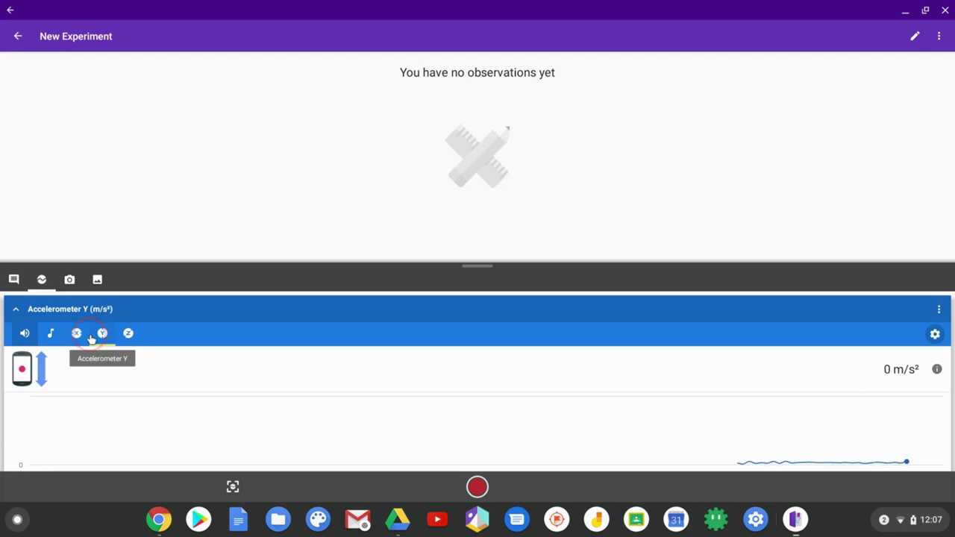
{"action": "left_click", "coordinate": [128, 340]}
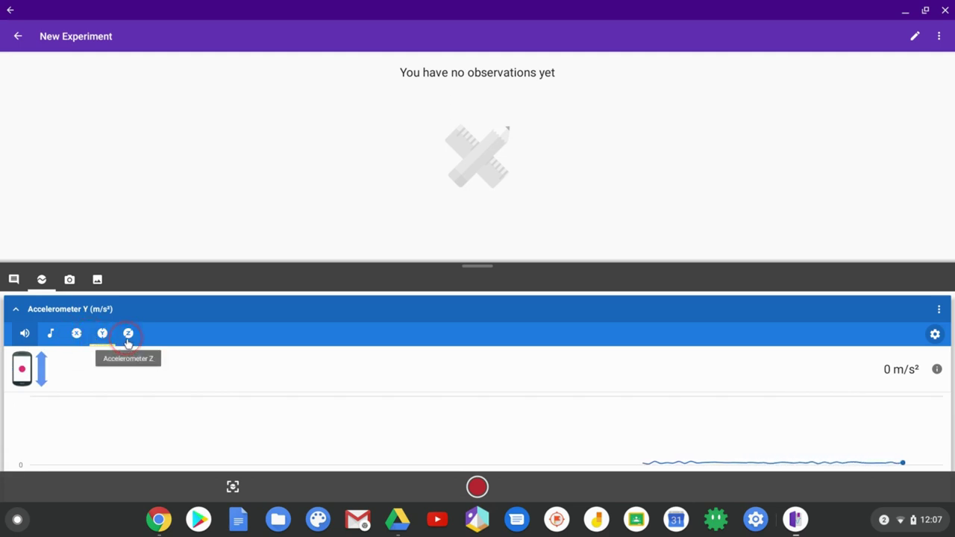
{"action": "left_click", "coordinate": [128, 340]}
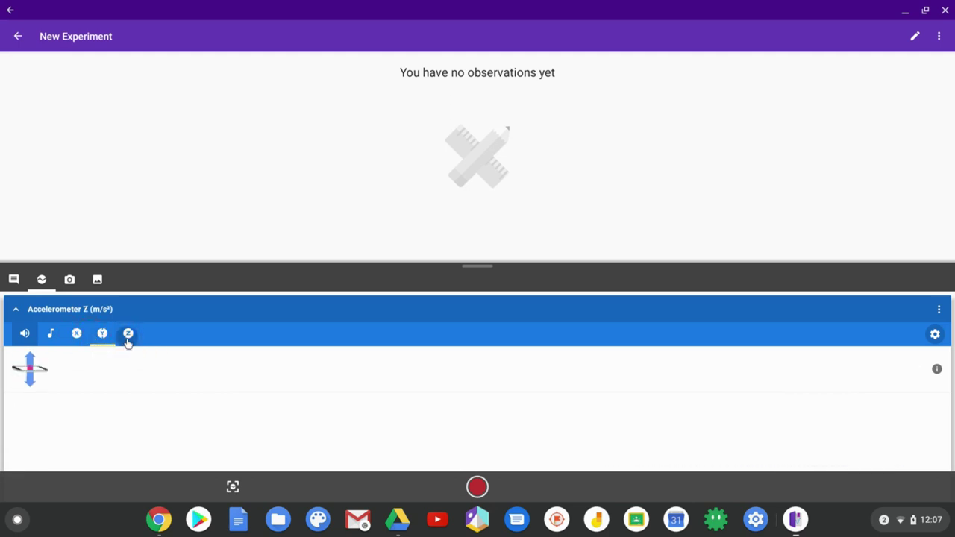
{"action": "left_click", "coordinate": [231, 416]}
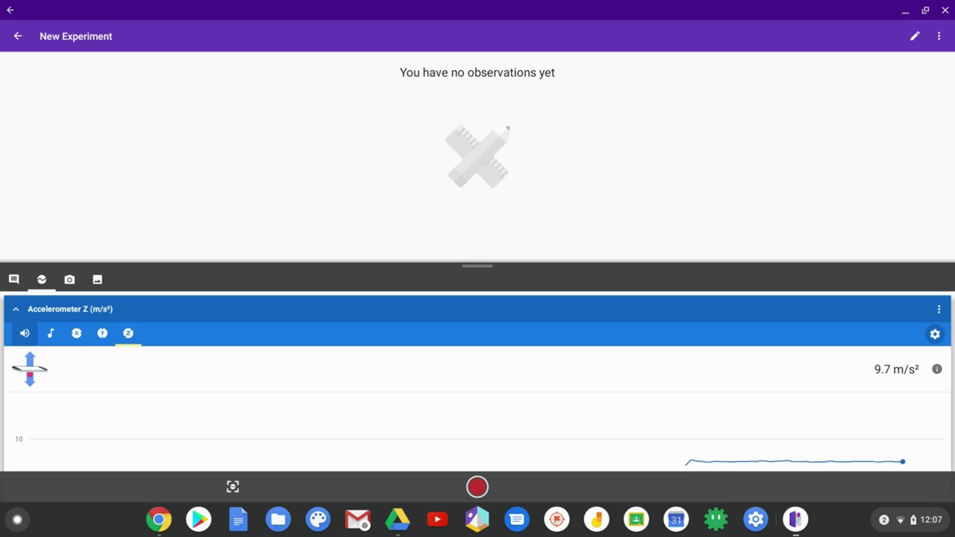
{"action": "left_click", "coordinate": [208, 396]}
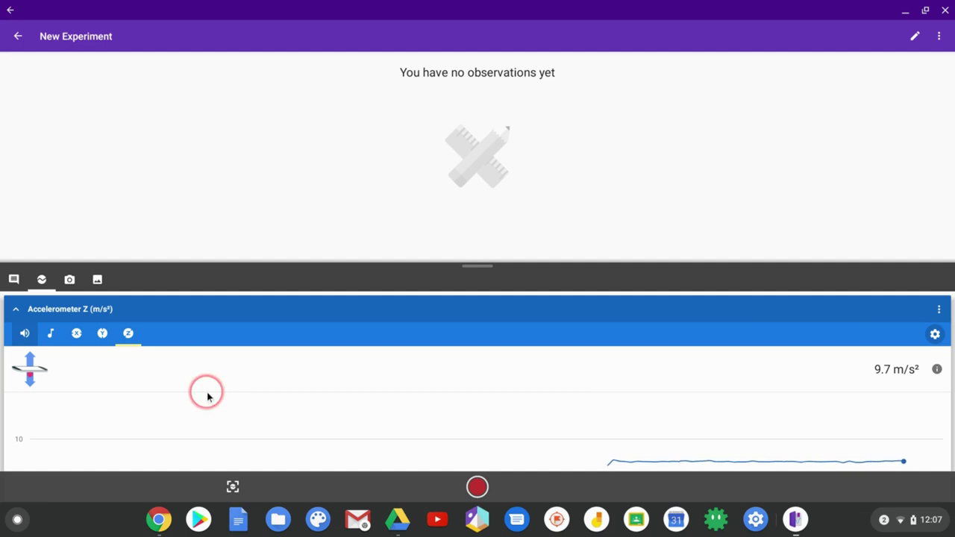
{"action": "left_click", "coordinate": [205, 393]}
{"action": "left_click", "coordinate": [21, 335]}
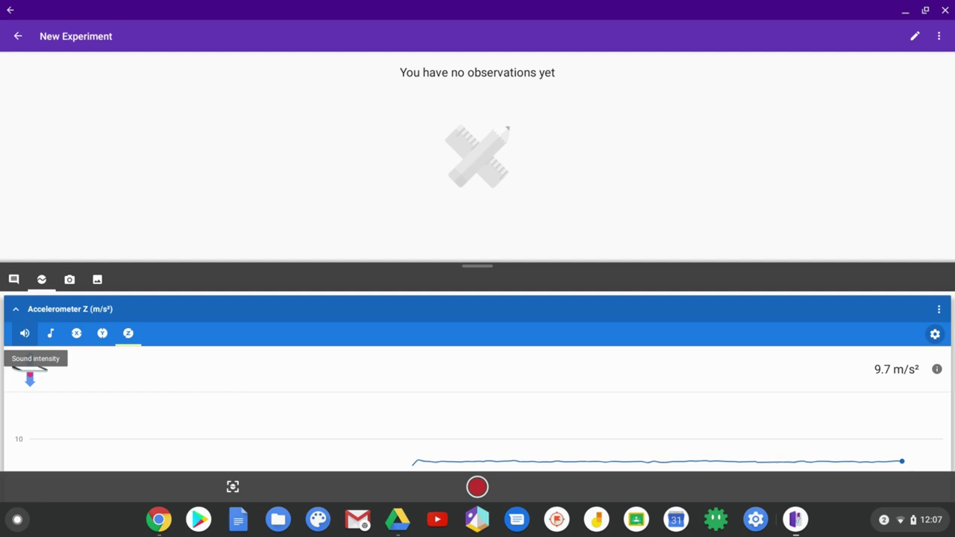
{"action": "left_click", "coordinate": [80, 372]}
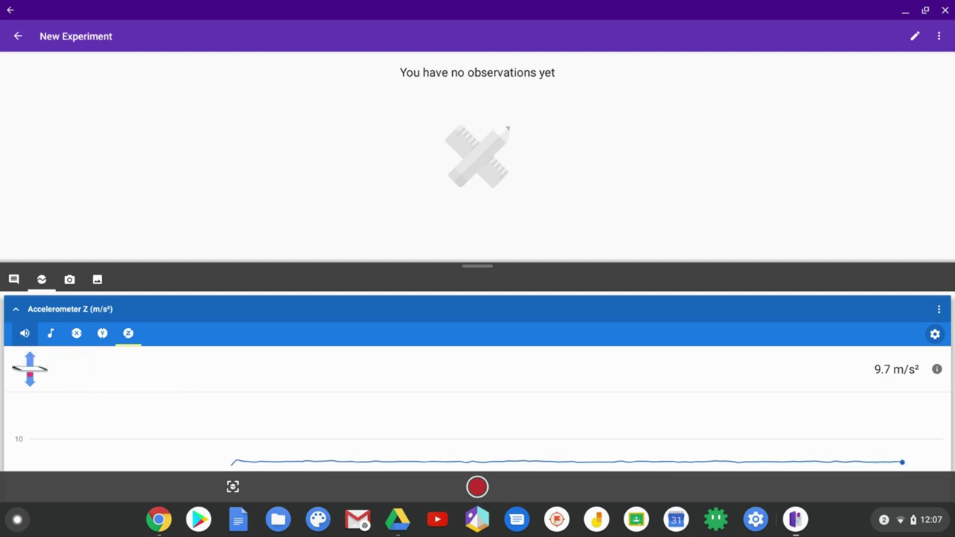
{"action": "left_click", "coordinate": [97, 310]}
Step: Try the camera and gallery observation tabs, then return to the empty text note
{"action": "left_click", "coordinate": [70, 279]}
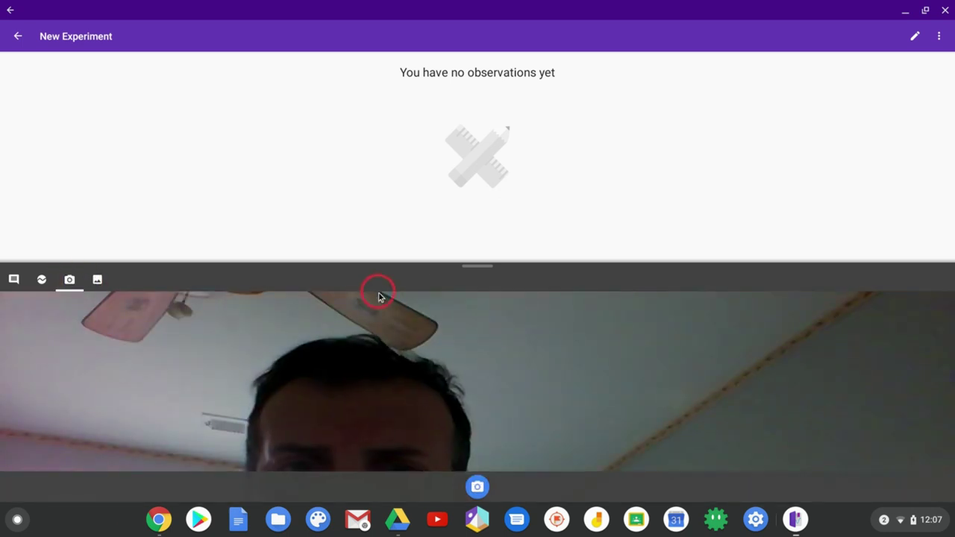
{"action": "left_click_drag", "start_coordinate": [467, 274], "coordinate": [499, 254]}
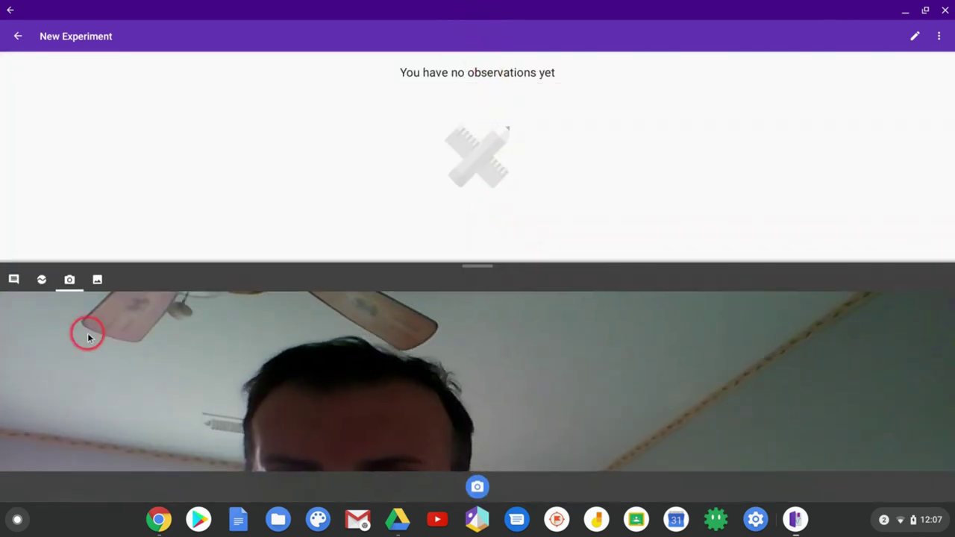
{"action": "left_click", "coordinate": [101, 286]}
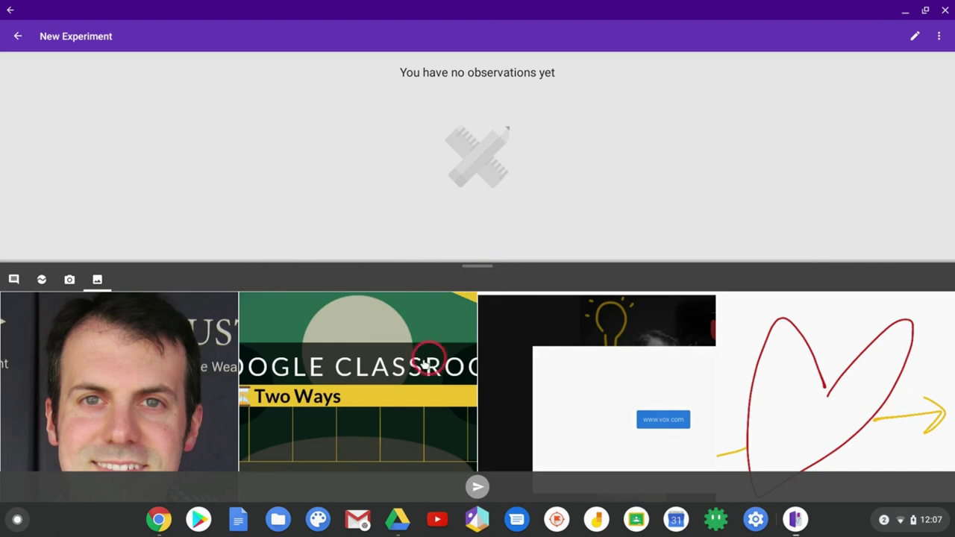
{"action": "left_click", "coordinate": [14, 279]}
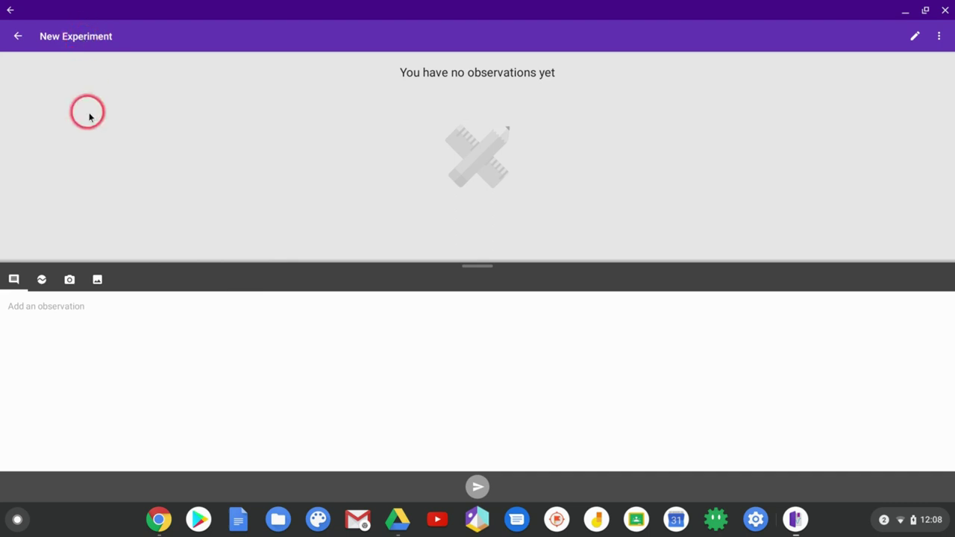
Step: Show Google Drive's Recent list, where today's New Experiment file appears
{"action": "left_click", "coordinate": [397, 522]}
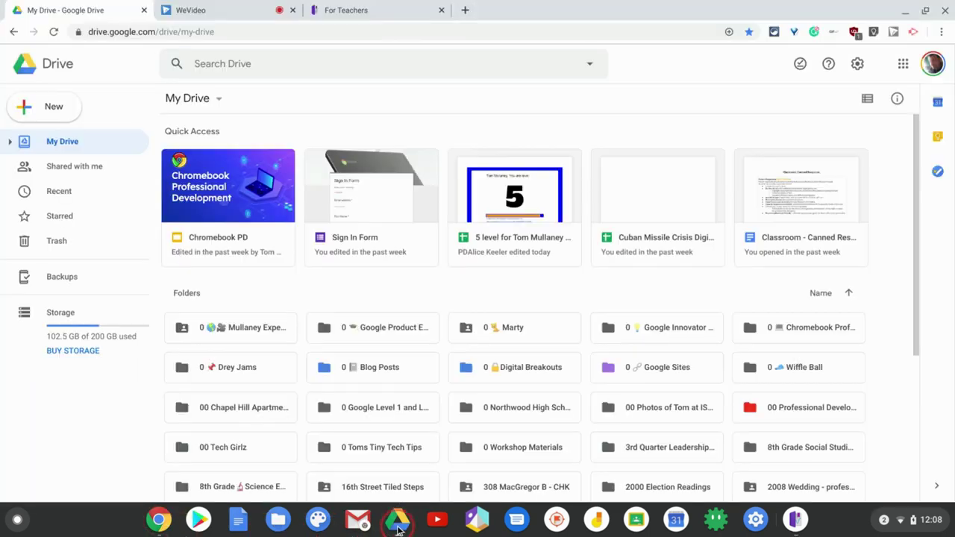
{"action": "left_click", "coordinate": [59, 191]}
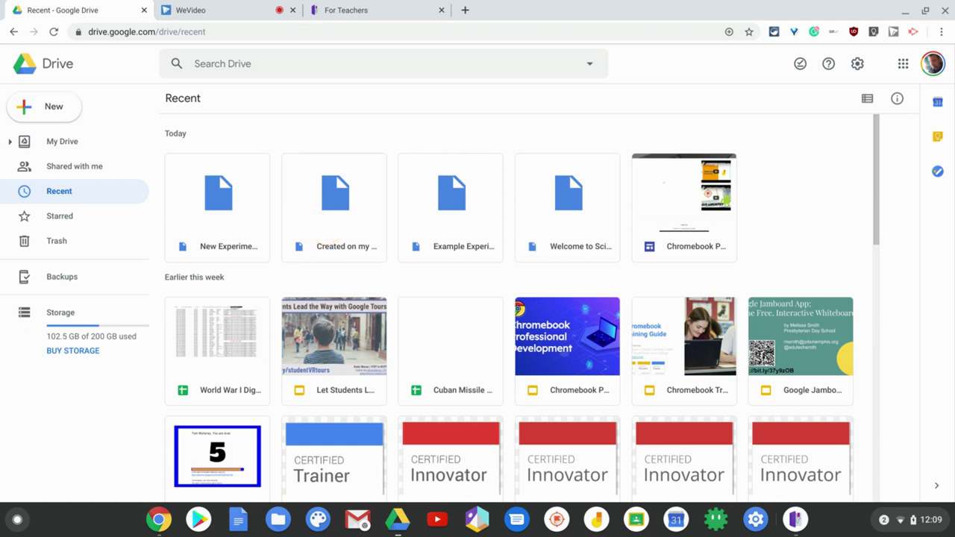
Step: Reopen Science Journal's experiment list showing New Experiment with its webcam cover
{"action": "left_click", "coordinate": [795, 520]}
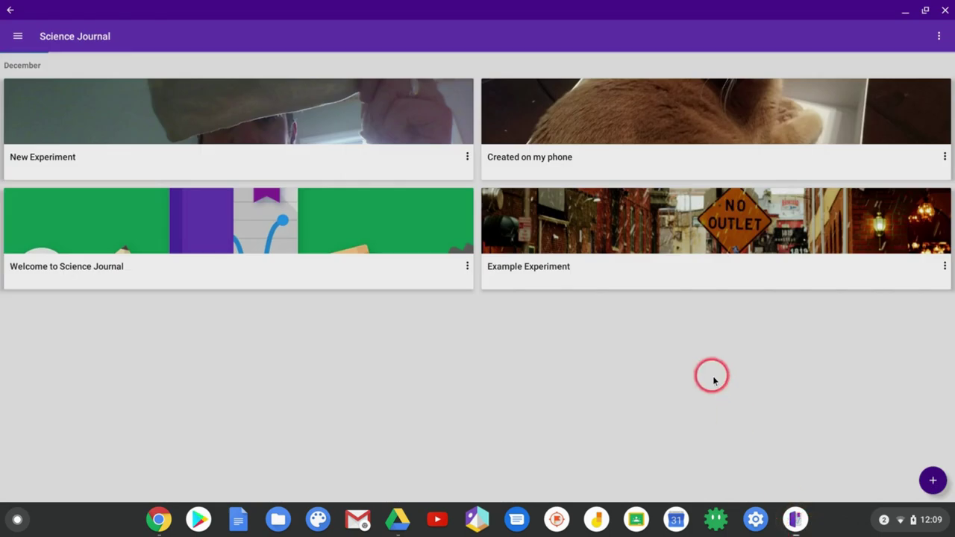